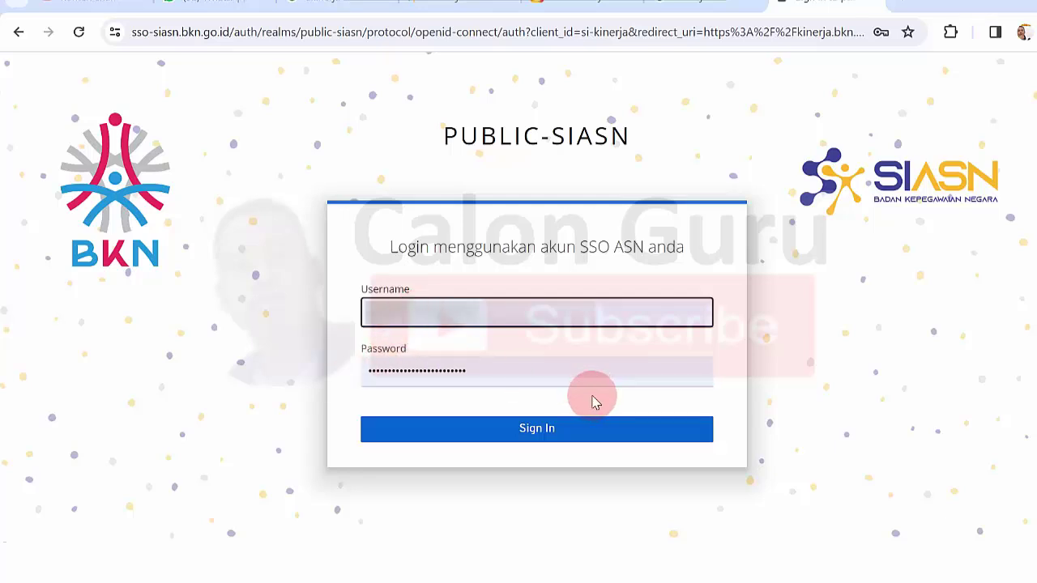
Step: Sign in to E-Kinerja with the saved SSO ASN credentials and open the SKP list
{"action": "left_click", "coordinate": [530, 429]}
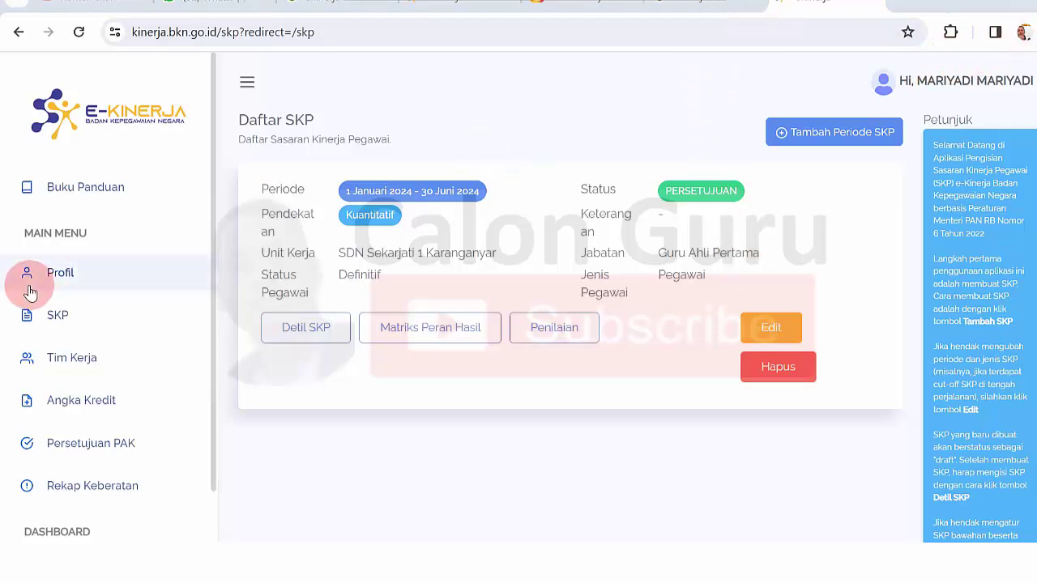
{"action": "left_click", "coordinate": [68, 322]}
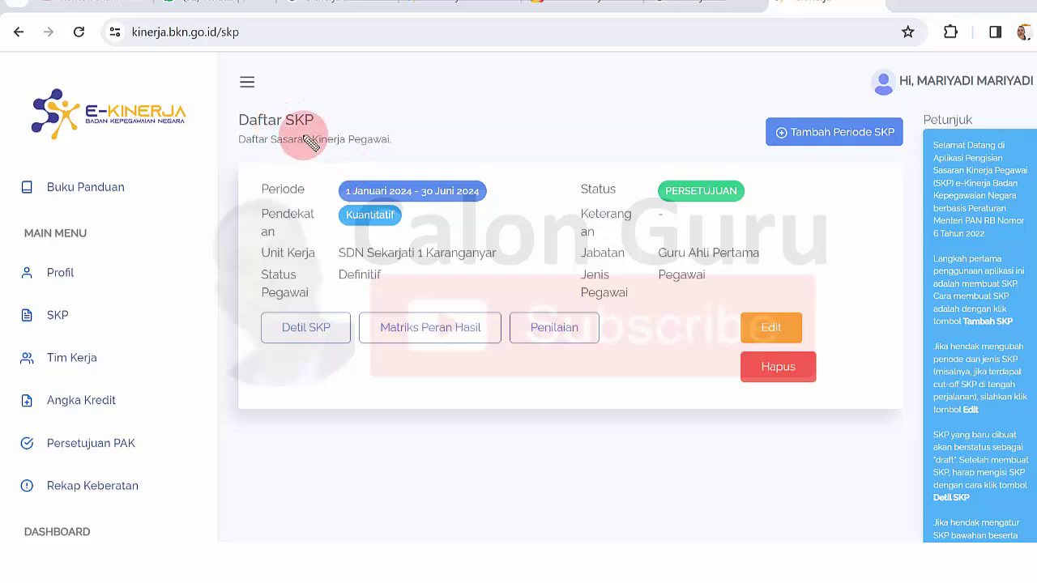
Step: Mark the Daftar SKP heading, period, Kuantitatif approach and status with red pen strokes, and clear the marks
{"action": "mouse_move", "coordinate": [274, 107]}
{"action": "left_mouse_down"}
{"action": "mouse_move", "coordinate": [239, 104]}
{"action": "mouse_move", "coordinate": [234, 148]}
{"action": "mouse_move", "coordinate": [379, 163]}
{"action": "mouse_move", "coordinate": [381, 123]}
{"action": "mouse_move", "coordinate": [311, 110]}
{"action": "left_mouse_up"}
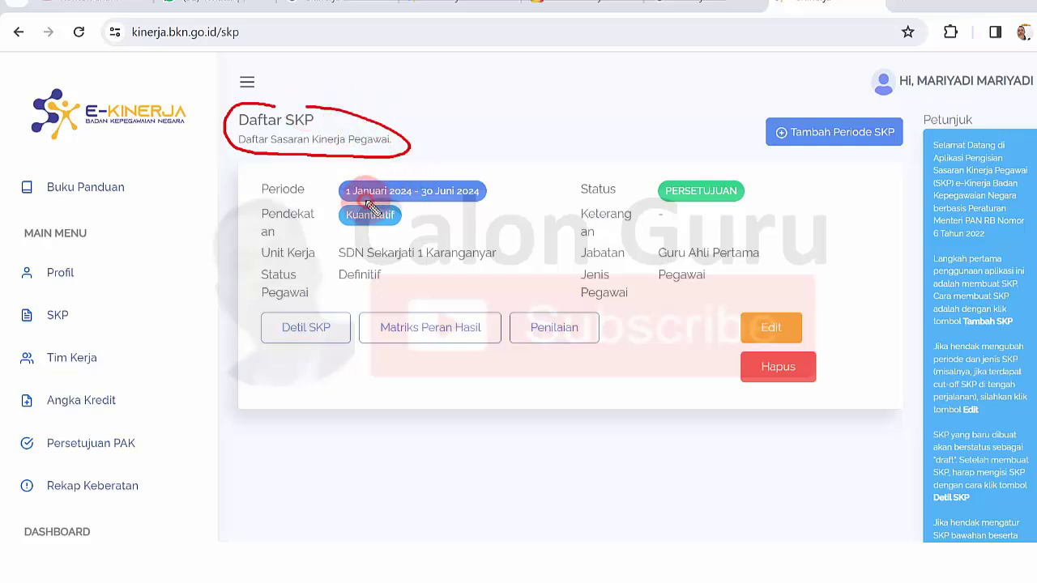
{"action": "left_click_drag", "start_coordinate": [368, 204], "coordinate": [462, 206]}
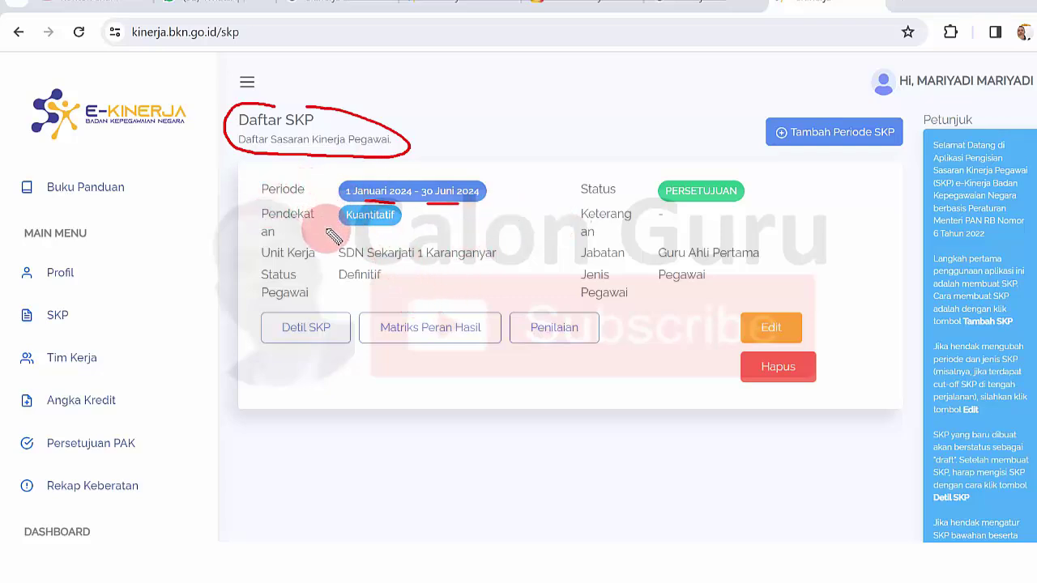
{"action": "left_click_drag", "start_coordinate": [348, 229], "coordinate": [371, 229]}
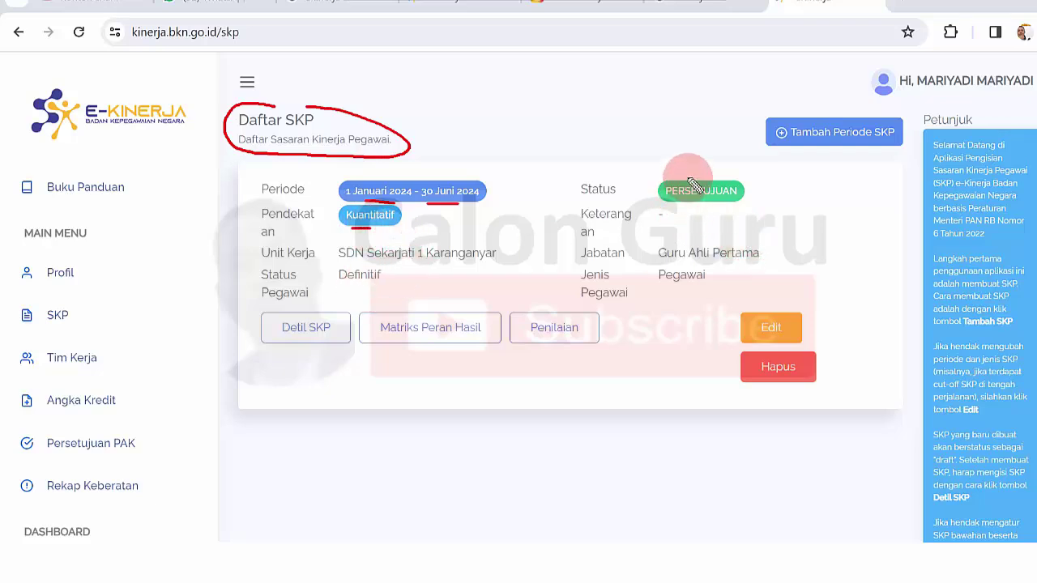
{"action": "mouse_move", "coordinate": [707, 171]}
{"action": "left_mouse_down"}
{"action": "mouse_move", "coordinate": [660, 173]}
{"action": "mouse_move", "coordinate": [657, 207]}
{"action": "left_mouse_up"}
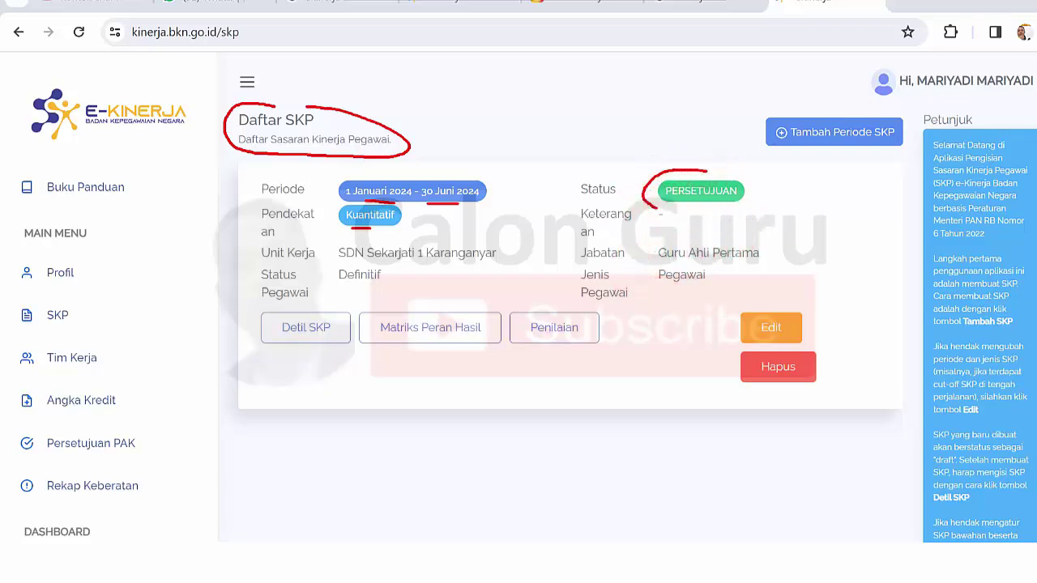
{"action": "key", "text": "Escape"}
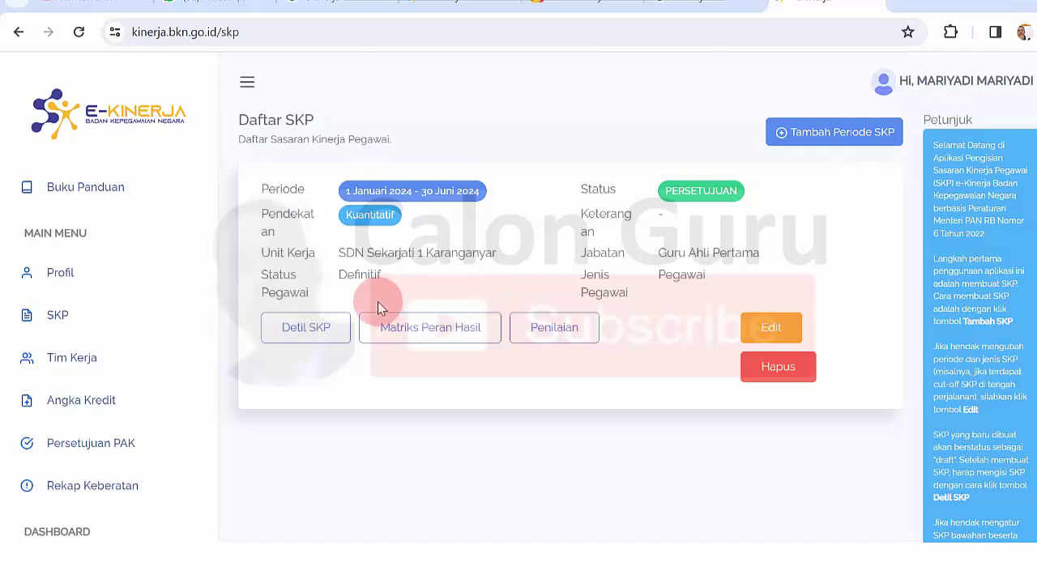
Step: Open the details of the January–June 2024 SKP and highlight its assessment period line
{"action": "left_click", "coordinate": [306, 327]}
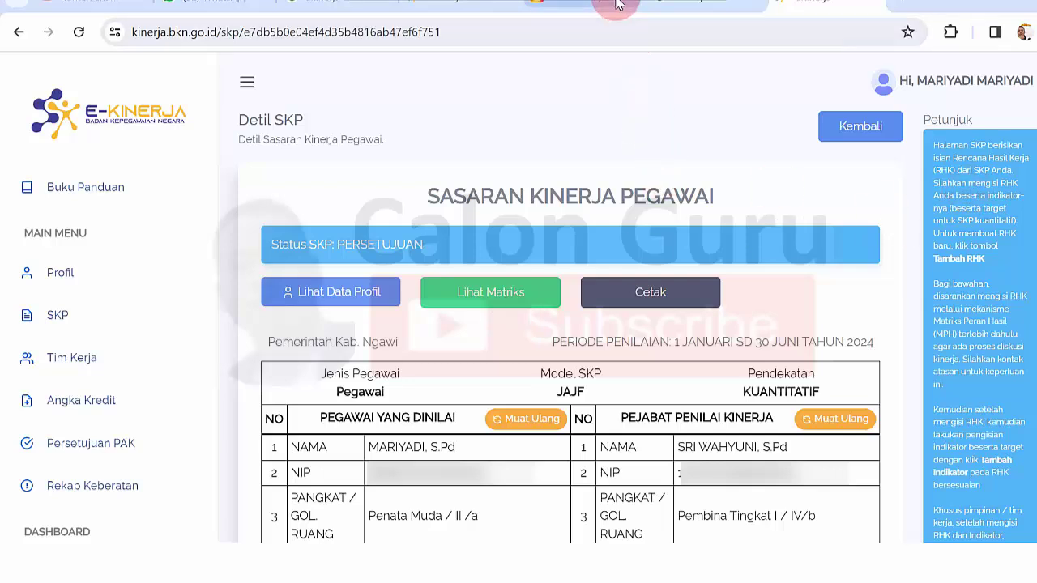
{"action": "scroll", "coordinate": [569, 225], "scroll_direction": "down", "scroll_amount": 2}
{"action": "left_click_drag", "start_coordinate": [563, 217], "coordinate": [819, 214]}
{"action": "left_click", "coordinate": [821, 213]}
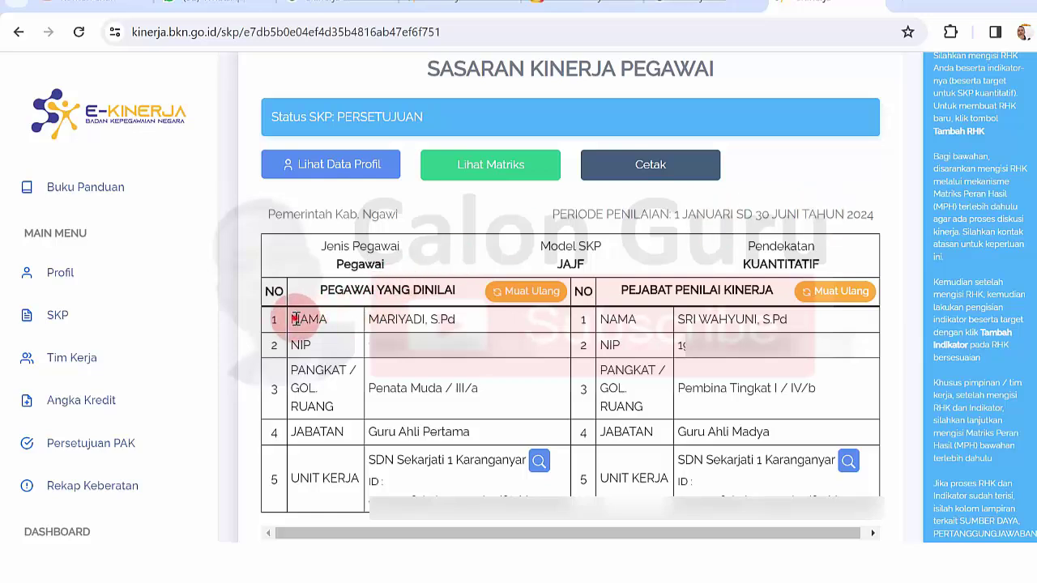
Step: Highlight the name row under Pegawai yang Dinilai and reload the assessed employee's data
{"action": "left_click_drag", "start_coordinate": [291, 319], "coordinate": [528, 319]}
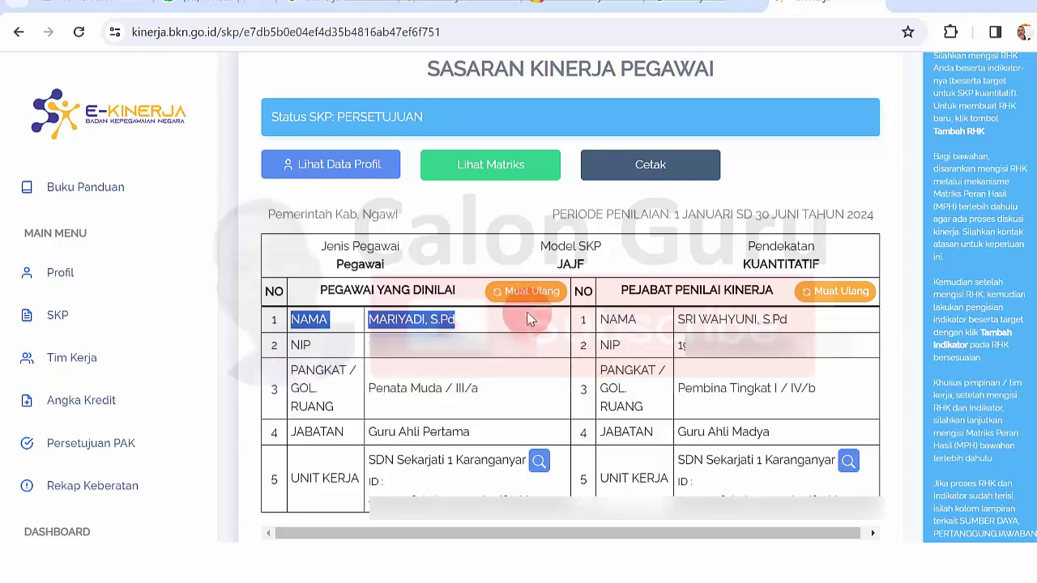
{"action": "left_click", "coordinate": [434, 319]}
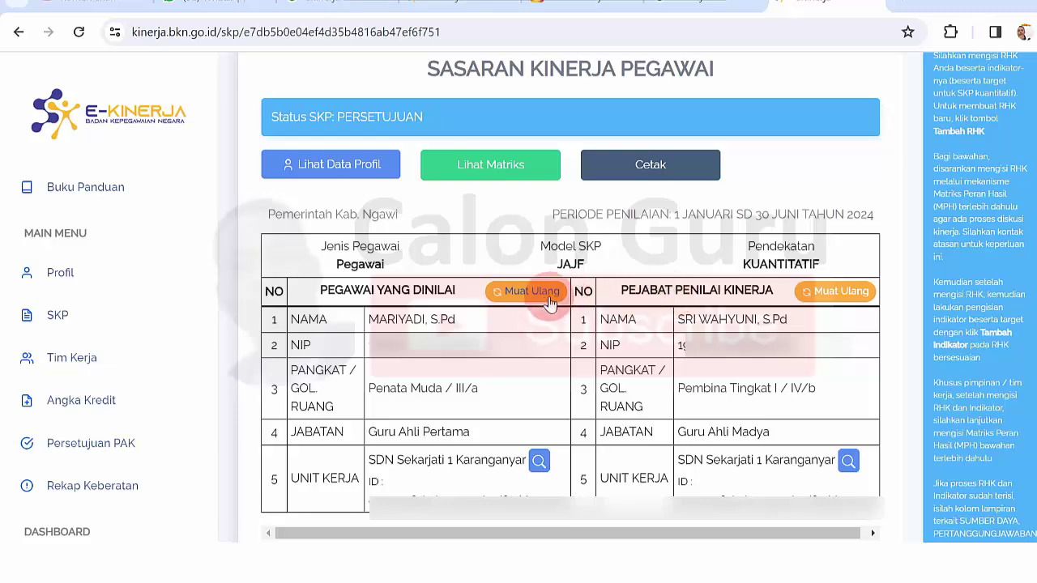
{"action": "left_click", "coordinate": [535, 293]}
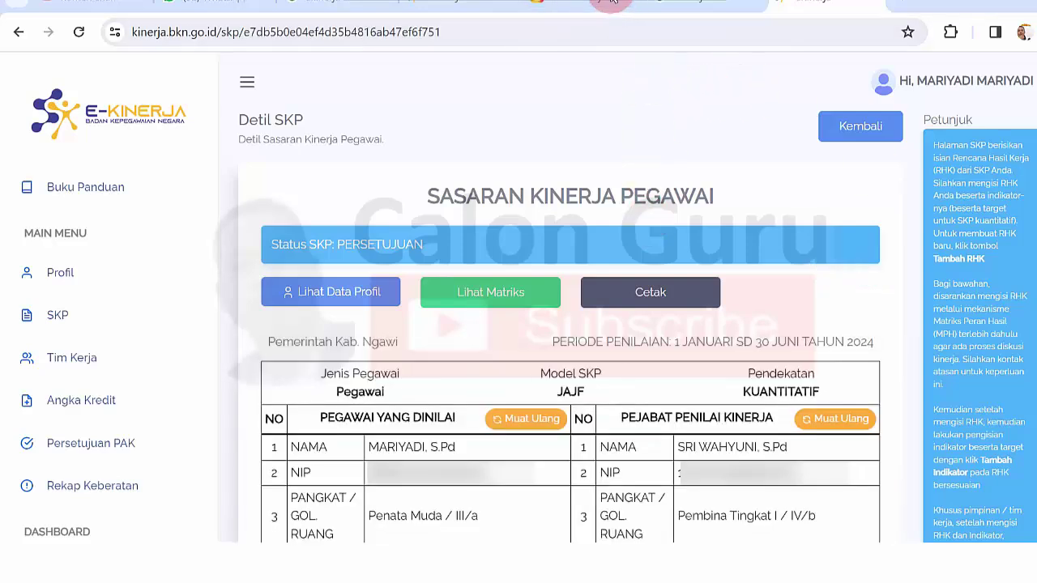
Step: Examine the first Hasil Kerja row and view the information on its intervened leader's performance indicator
{"action": "scroll", "coordinate": [567, 300], "scroll_direction": "down", "scroll_amount": 10}
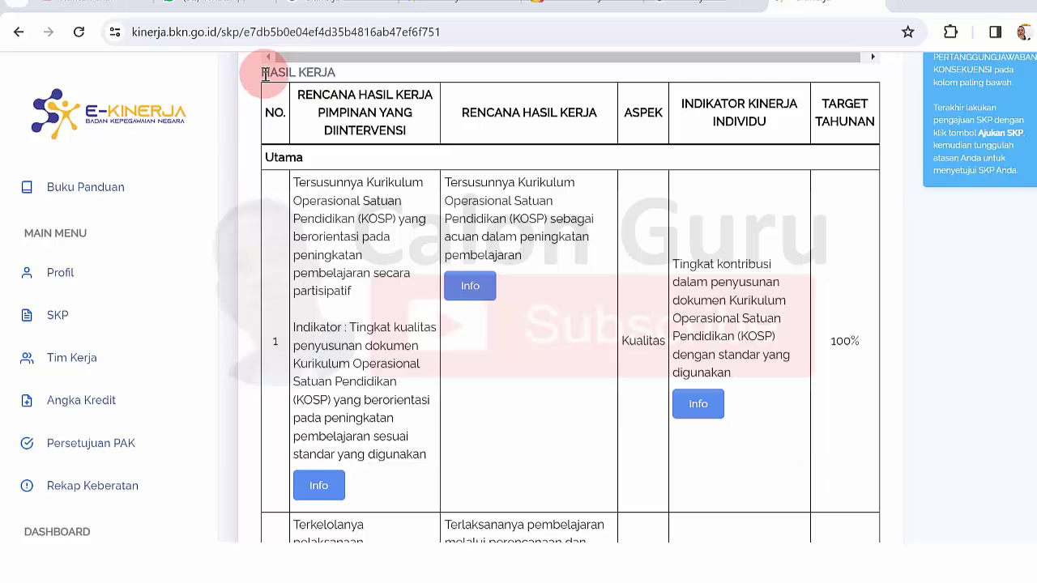
{"action": "left_click_drag", "start_coordinate": [260, 72], "coordinate": [419, 132]}
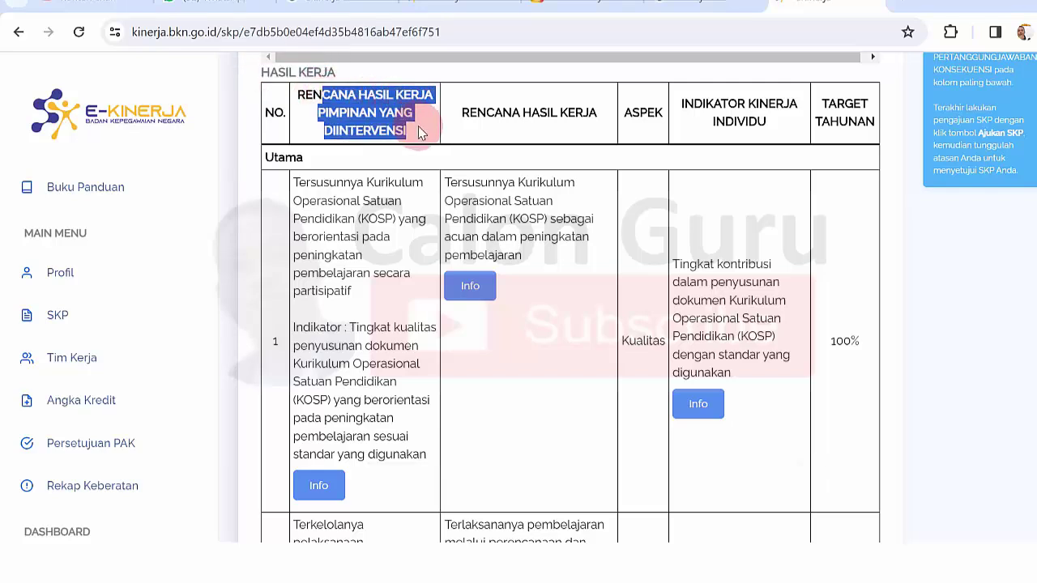
{"action": "left_click", "coordinate": [412, 237]}
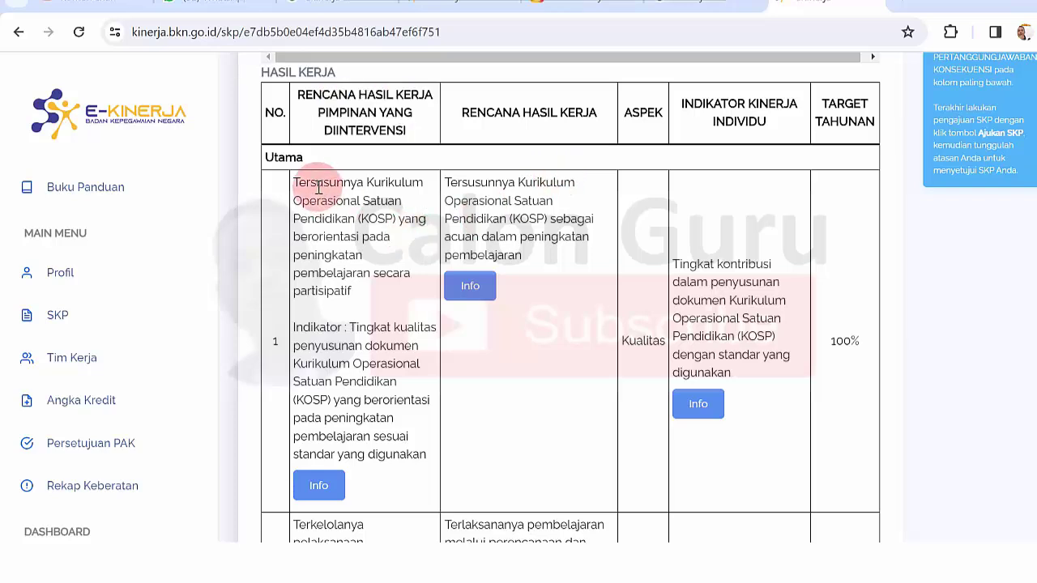
{"action": "left_click_drag", "start_coordinate": [317, 186], "coordinate": [395, 300]}
{"action": "left_click", "coordinate": [397, 299]}
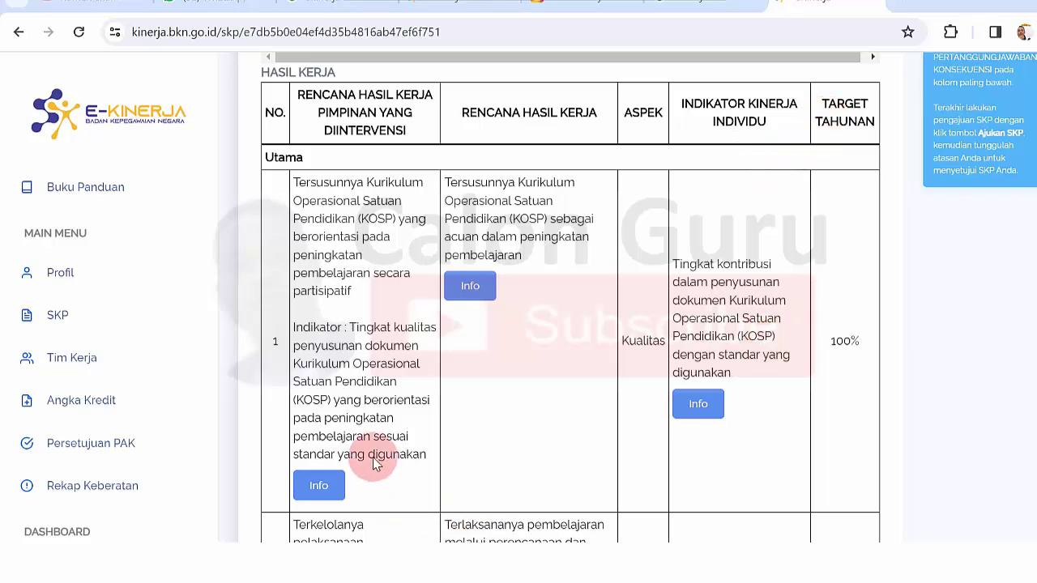
{"action": "left_click", "coordinate": [320, 487]}
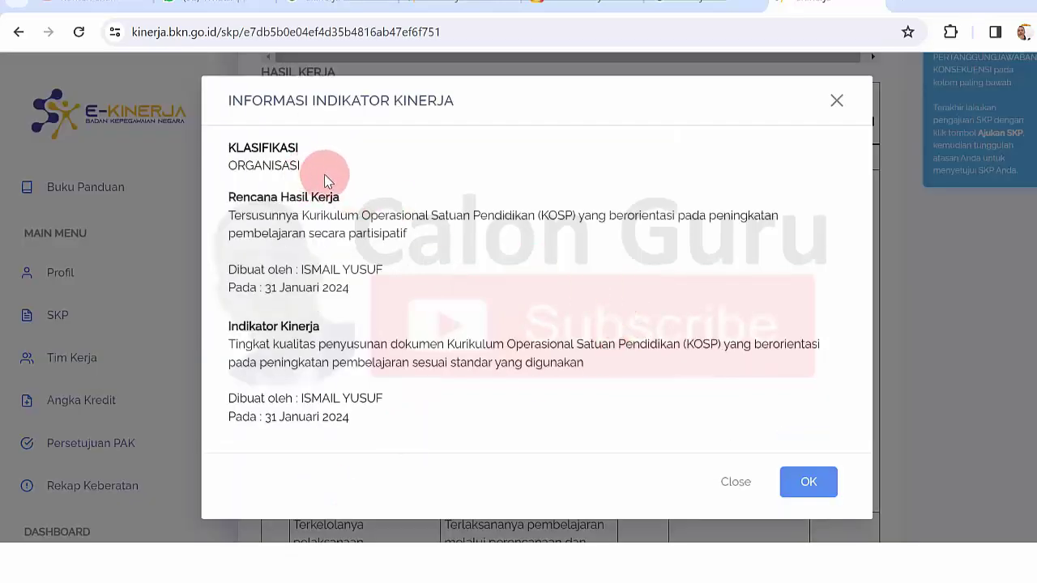
{"action": "left_click", "coordinate": [837, 101]}
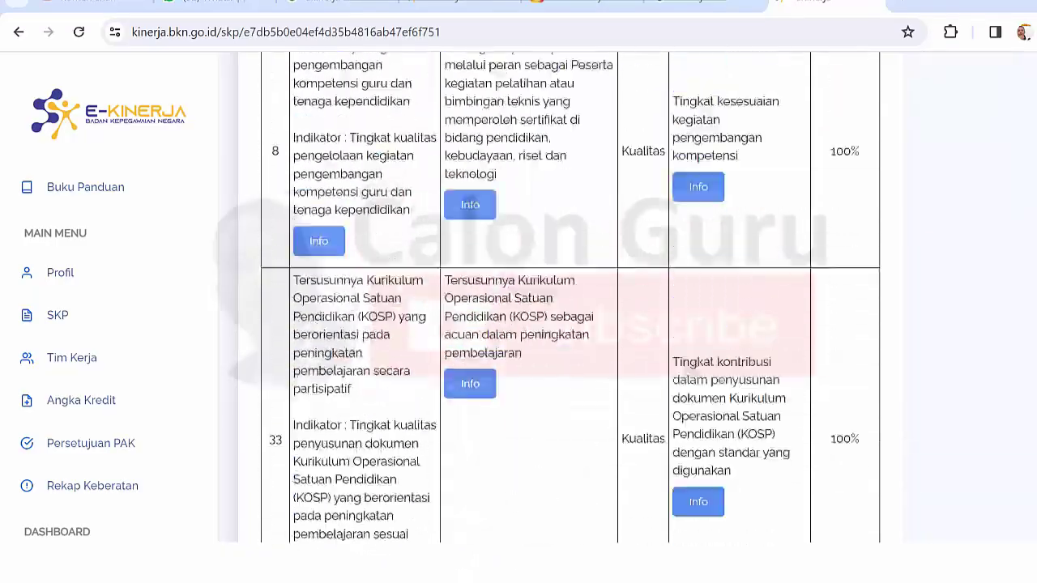
Step: Look through the remaining Hasil Kerja rows, down to the Tambahan and Perilaku Kerja sections
{"action": "scroll", "coordinate": [571, 324], "scroll_direction": "down", "scroll_amount": 3}
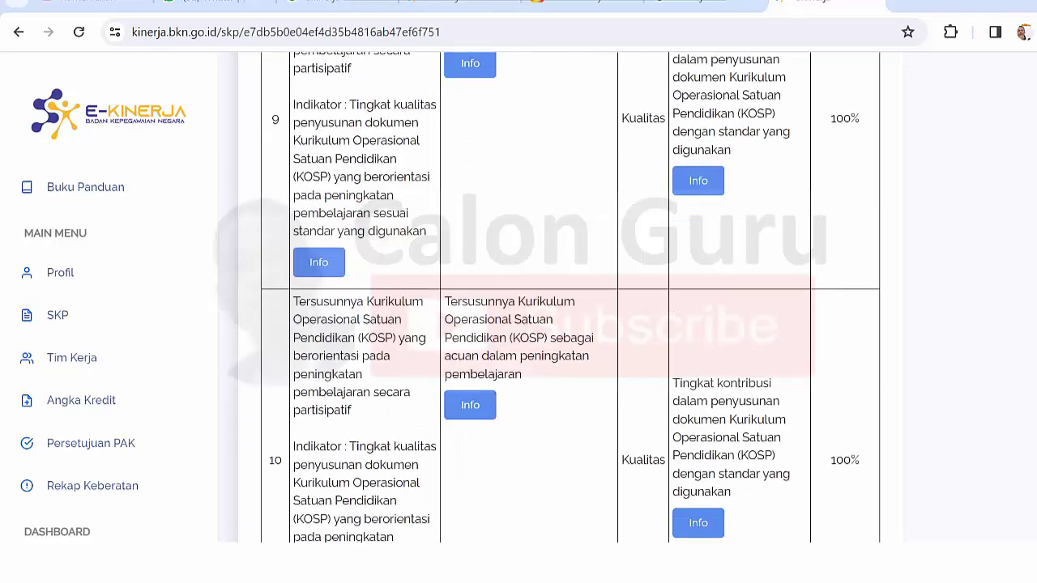
{"action": "scroll", "coordinate": [570, 324], "scroll_direction": "down", "scroll_amount": 15}
{"action": "scroll", "coordinate": [570, 324], "scroll_direction": "down", "scroll_amount": 5}
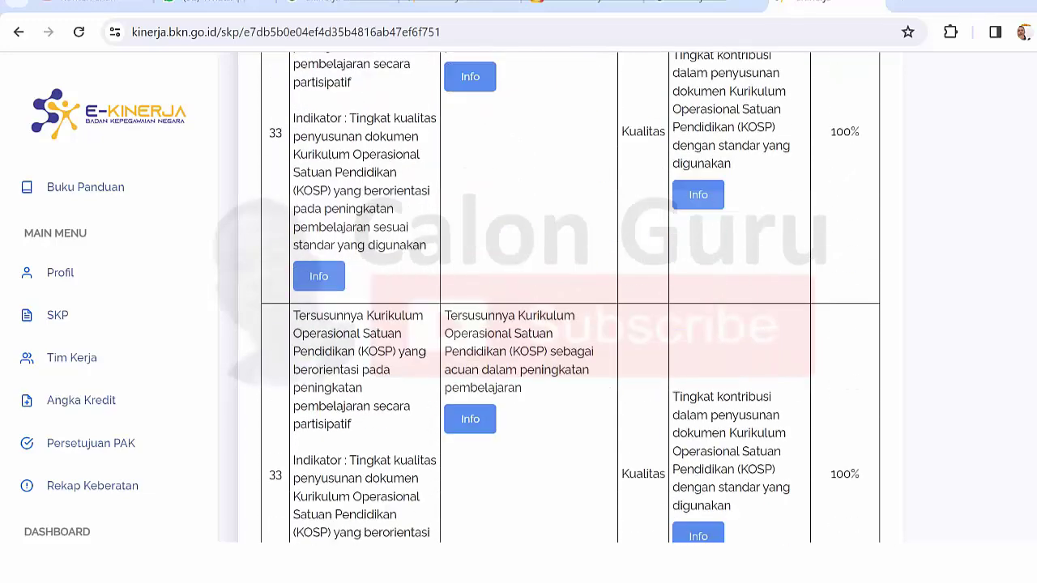
{"action": "scroll", "coordinate": [570, 324], "scroll_direction": "down", "scroll_amount": 10}
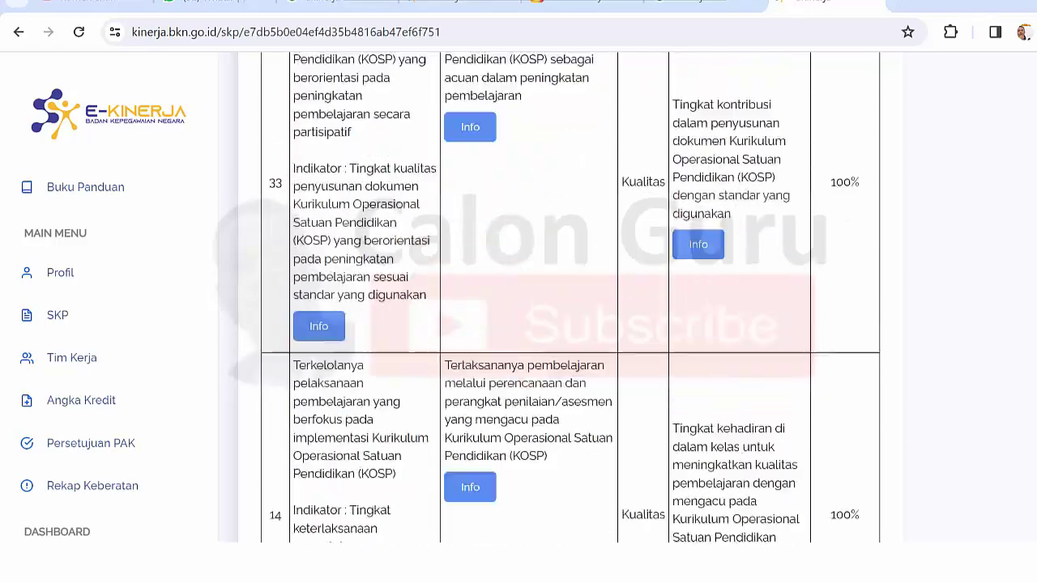
{"action": "scroll", "coordinate": [570, 324], "scroll_direction": "down", "scroll_amount": 8}
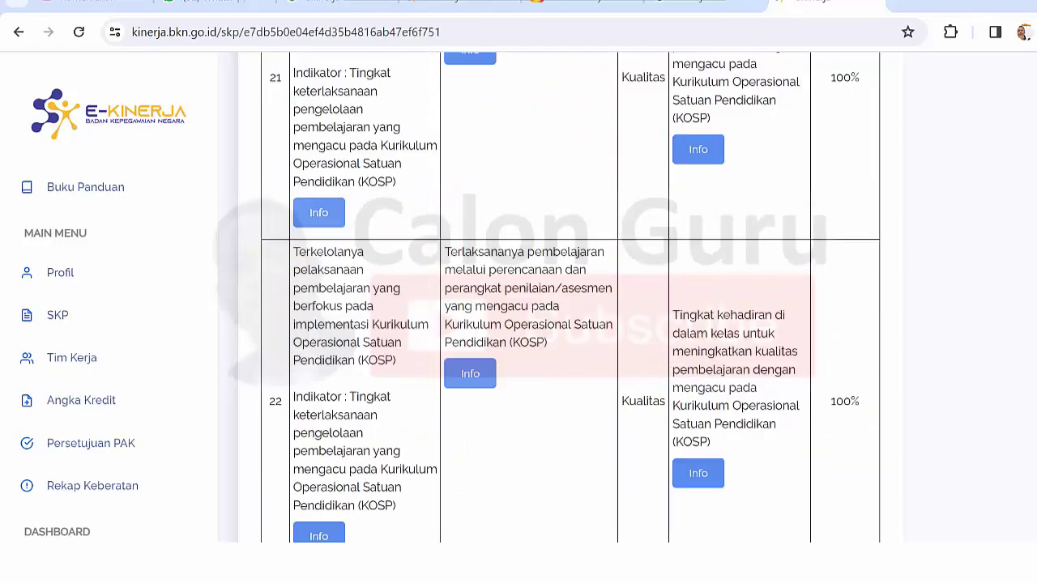
{"action": "scroll", "coordinate": [571, 324], "scroll_direction": "down", "scroll_amount": 10}
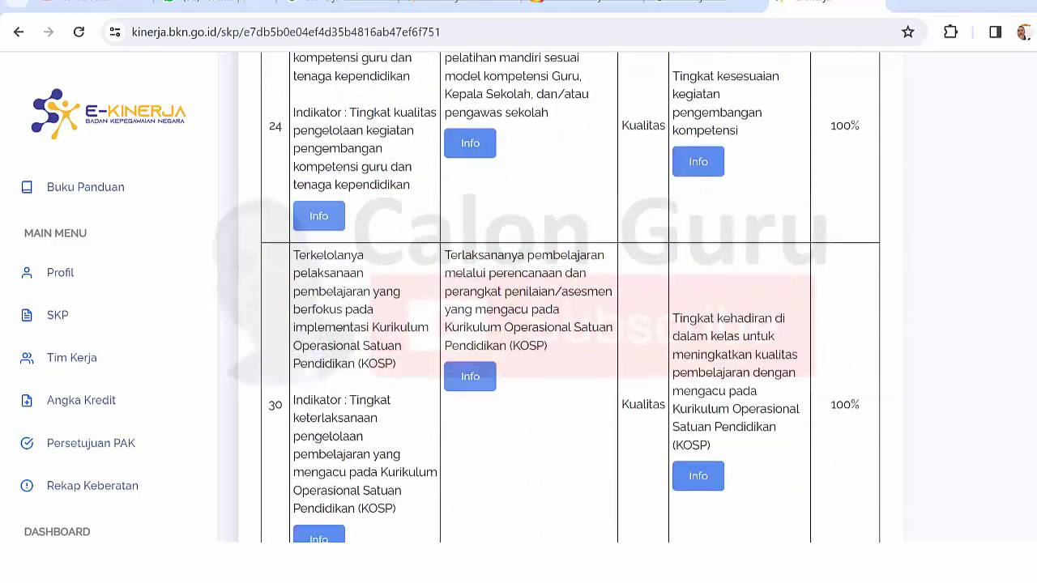
{"action": "scroll", "coordinate": [571, 324], "scroll_direction": "down", "scroll_amount": 10}
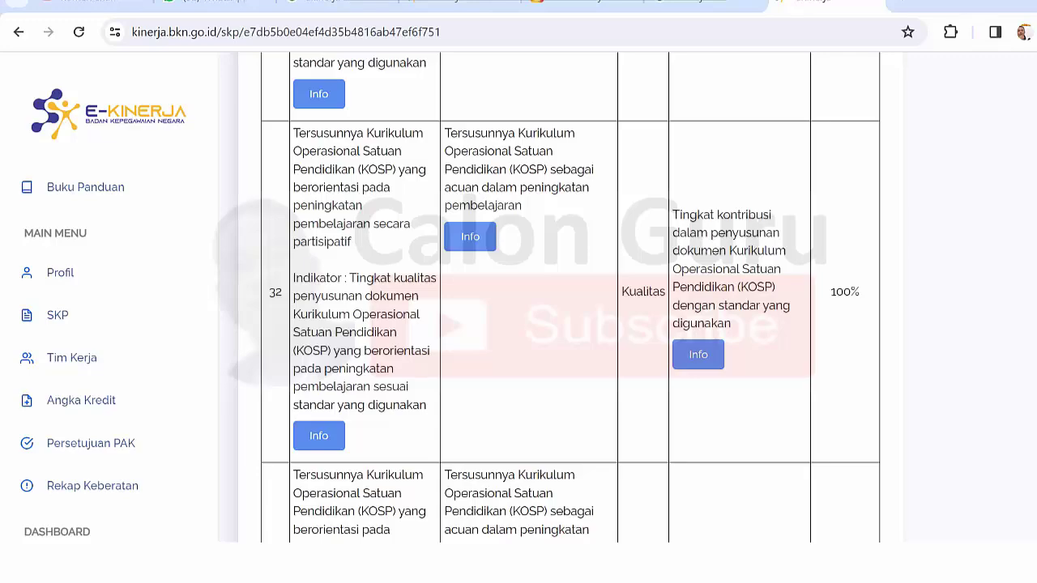
{"action": "scroll", "coordinate": [570, 297], "scroll_direction": "down", "scroll_amount": 10}
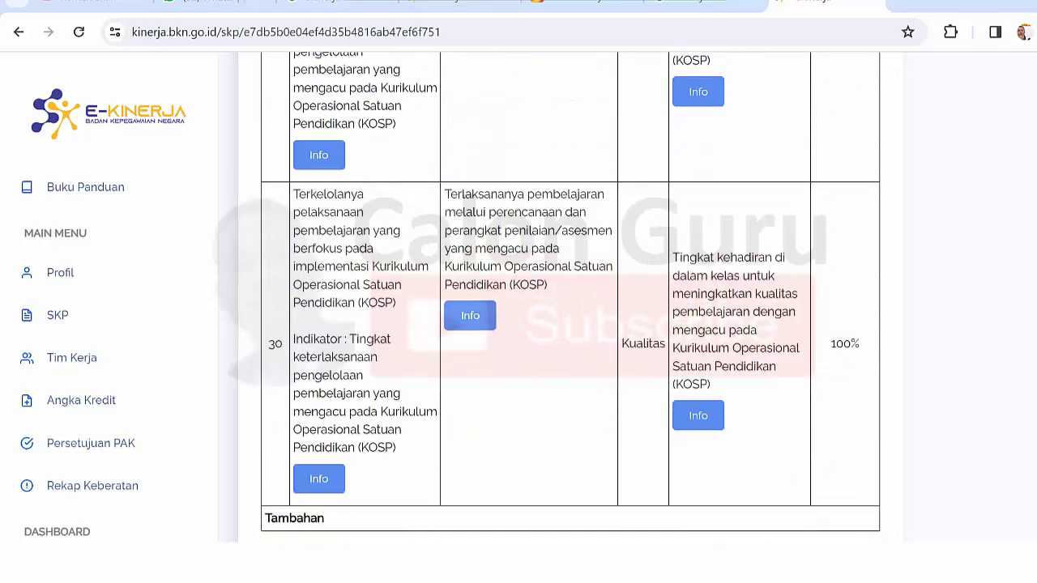
{"action": "scroll", "coordinate": [571, 297], "scroll_direction": "down", "scroll_amount": 10}
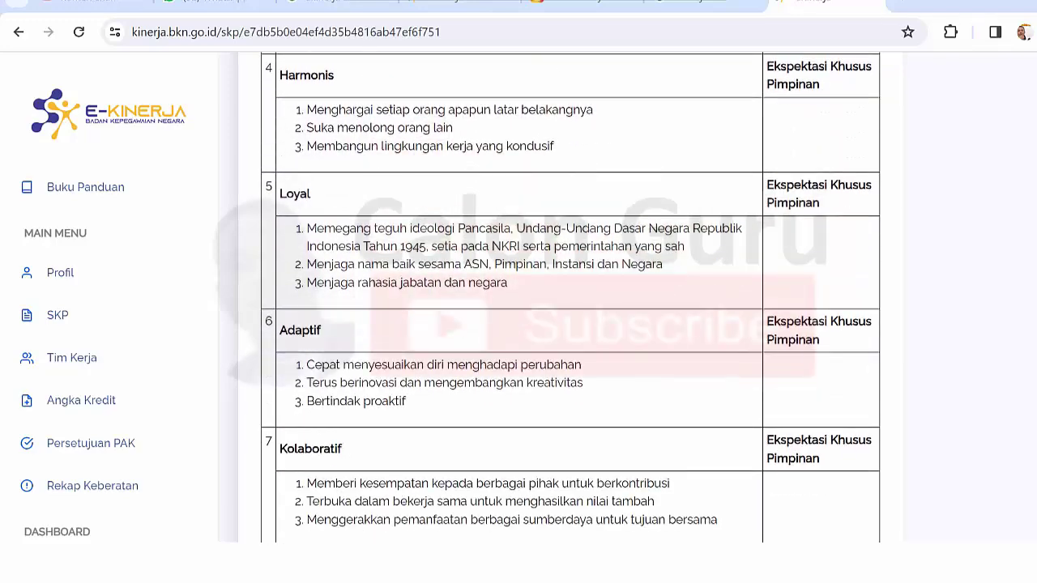
Step: Review the Perilaku Kerja section and highlight the behaviour points listed under Akuntabel
{"action": "scroll", "coordinate": [570, 298], "scroll_direction": "up", "scroll_amount": 8}
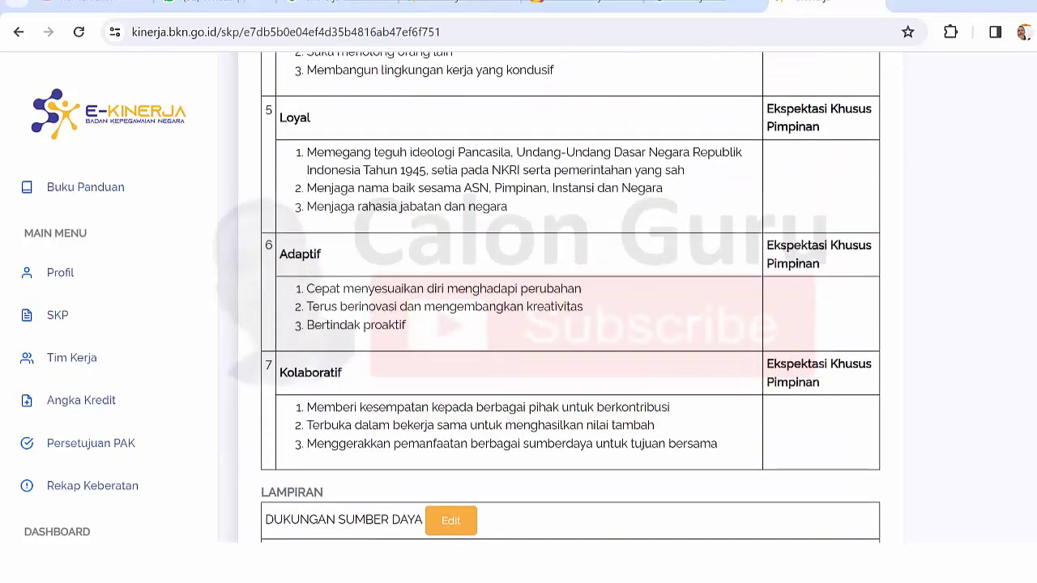
{"action": "scroll", "coordinate": [571, 297], "scroll_direction": "up", "scroll_amount": 5}
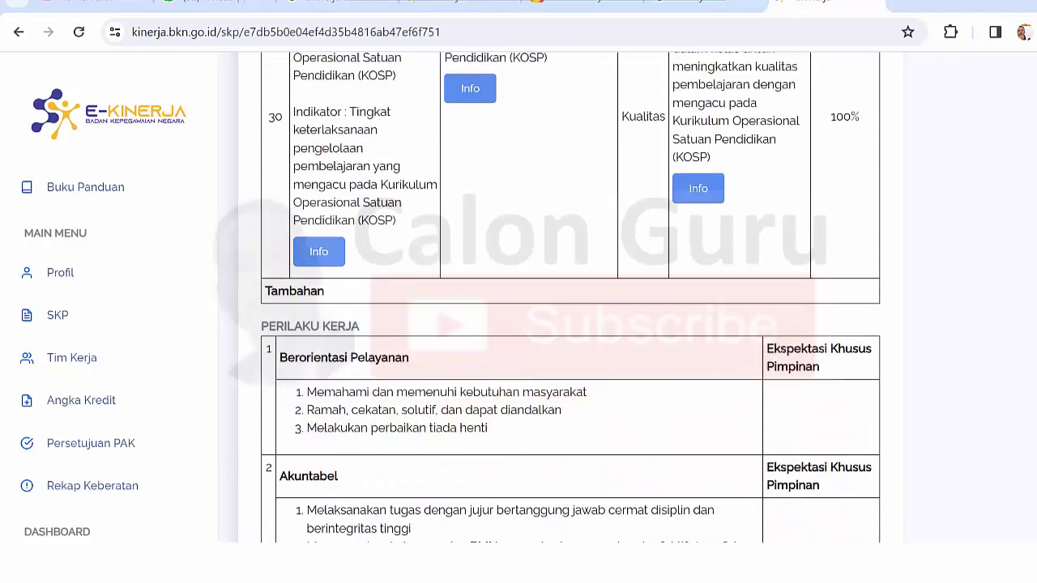
{"action": "scroll", "coordinate": [570, 297], "scroll_direction": "down", "scroll_amount": 2}
{"action": "scroll", "coordinate": [570, 297], "scroll_direction": "down", "scroll_amount": 2}
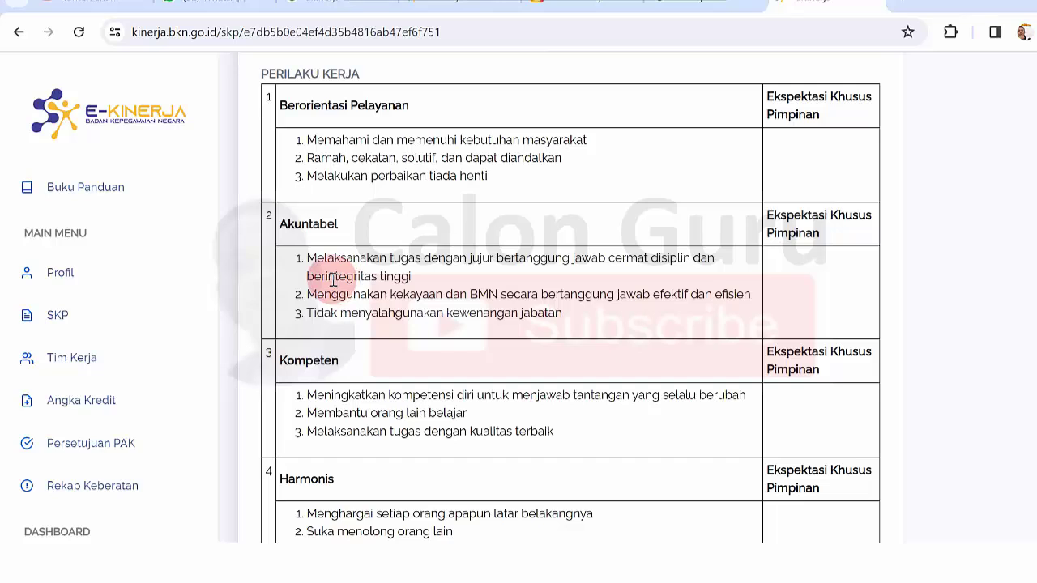
{"action": "left_click_drag", "start_coordinate": [332, 277], "coordinate": [482, 334]}
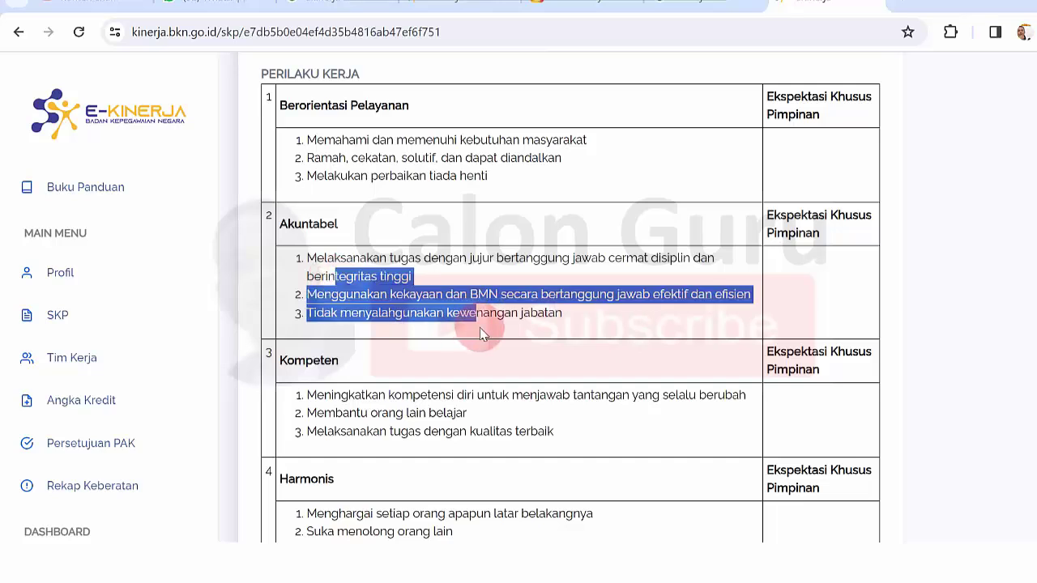
{"action": "left_click", "coordinate": [447, 177]}
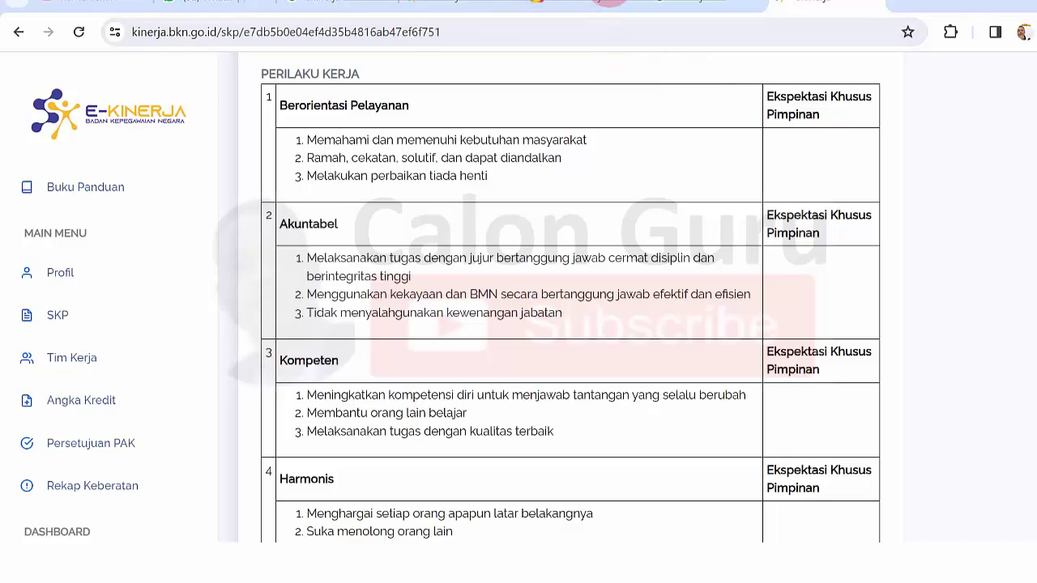
Step: Switch to the Instagram post about the Surat Edaran Pengelolaan Kinerja and page to its third slide
{"action": "left_click", "coordinate": [617, 6]}
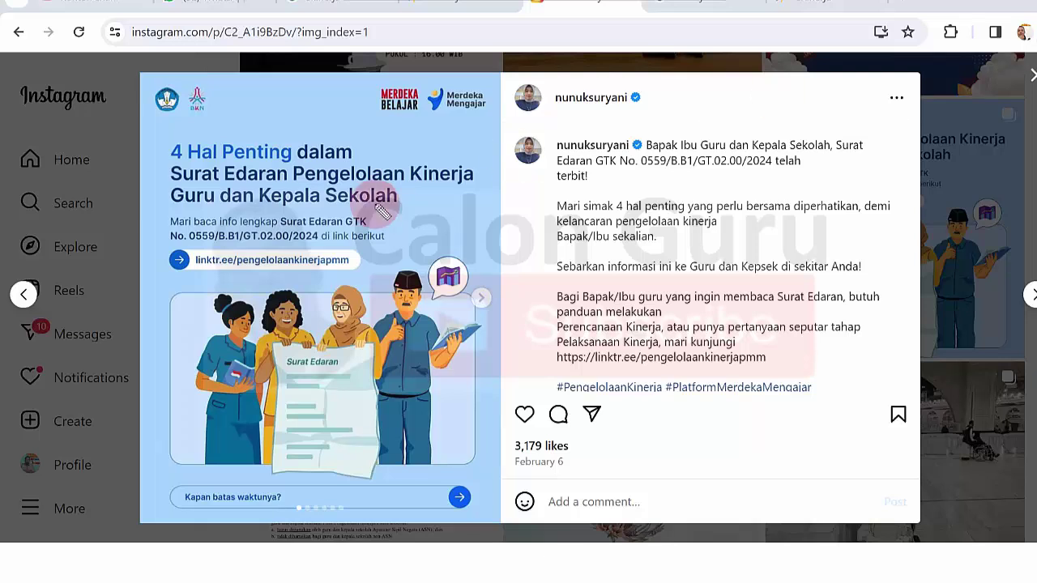
{"action": "left_click_drag", "start_coordinate": [391, 183], "coordinate": [418, 183]}
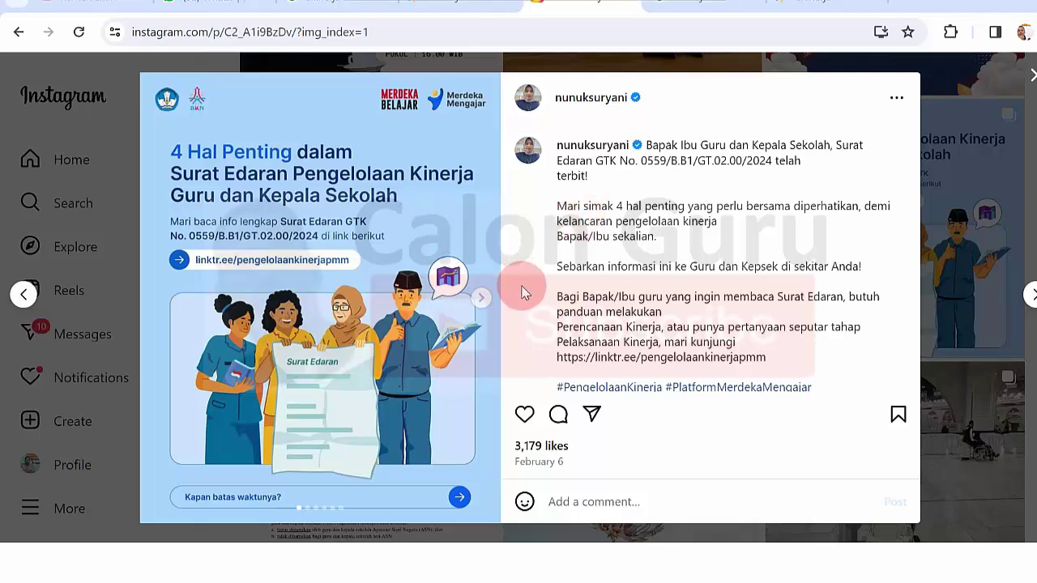
{"action": "left_click", "coordinate": [482, 300]}
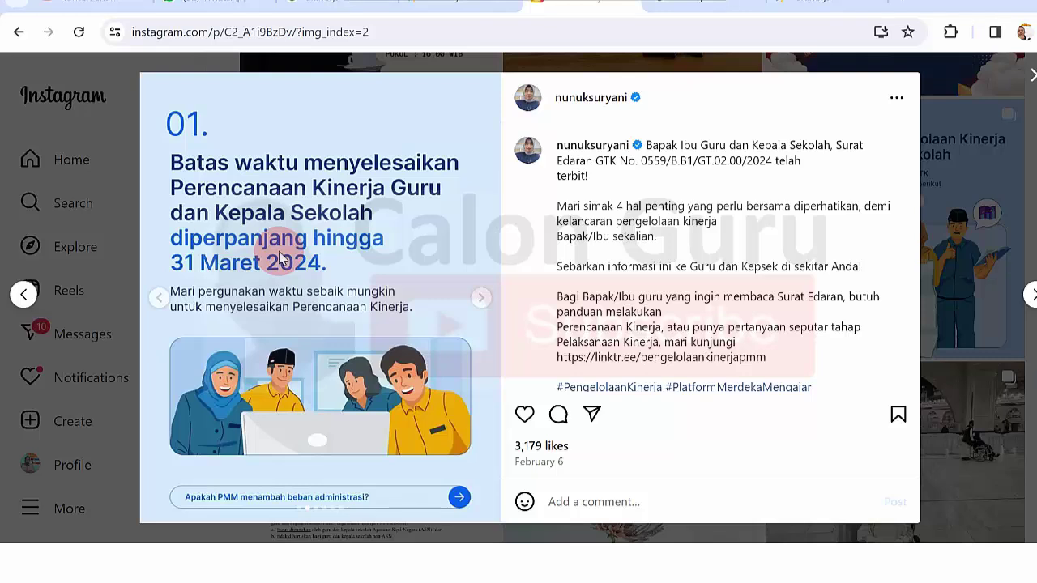
{"action": "left_click", "coordinate": [482, 299]}
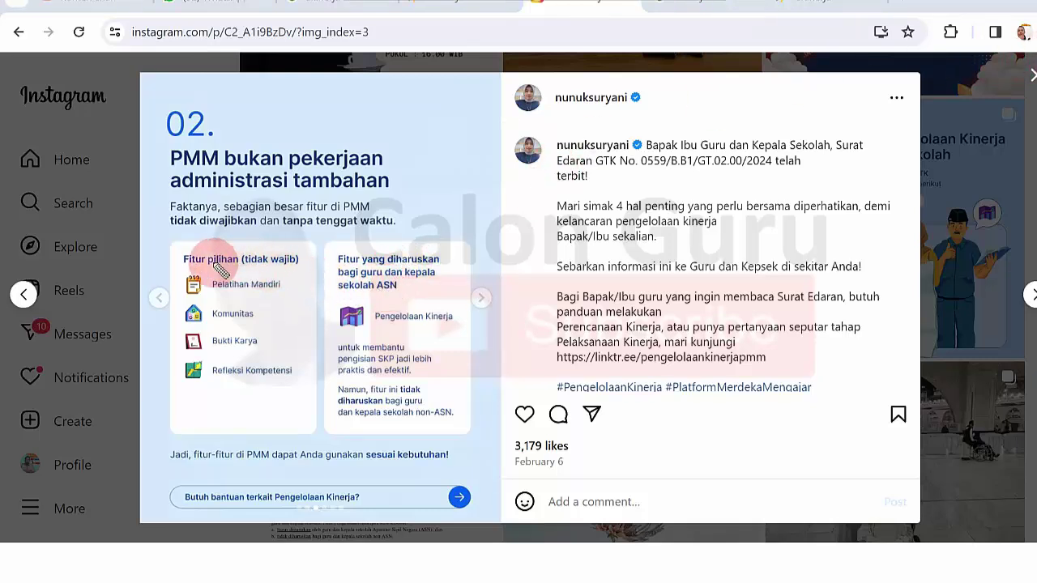
Step: Underline the optional PMM features on the slide in red and circle Pengelolaan Kinerja as the required one
{"action": "mouse_move", "coordinate": [212, 272]}
{"action": "left_mouse_down"}
{"action": "mouse_move", "coordinate": [268, 275]}
{"action": "mouse_move", "coordinate": [263, 297]}
{"action": "left_mouse_up"}
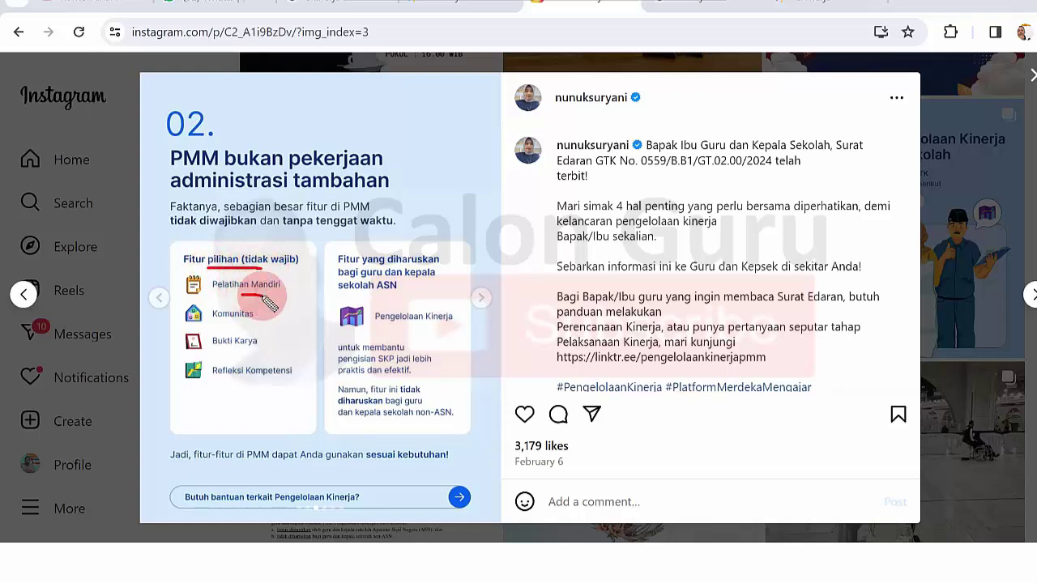
{"action": "left_click_drag", "start_coordinate": [240, 355], "coordinate": [253, 379]}
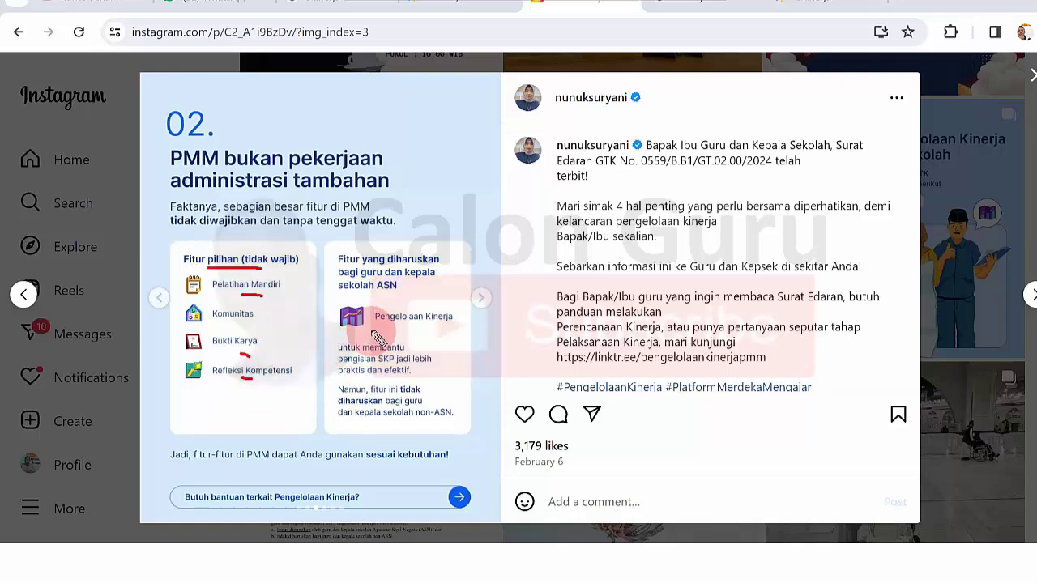
{"action": "mouse_move", "coordinate": [370, 330]}
{"action": "left_mouse_down"}
{"action": "mouse_move", "coordinate": [437, 332]}
{"action": "mouse_move", "coordinate": [475, 312]}
{"action": "mouse_move", "coordinate": [380, 300]}
{"action": "mouse_move", "coordinate": [319, 320]}
{"action": "mouse_move", "coordinate": [358, 340]}
{"action": "left_mouse_up"}
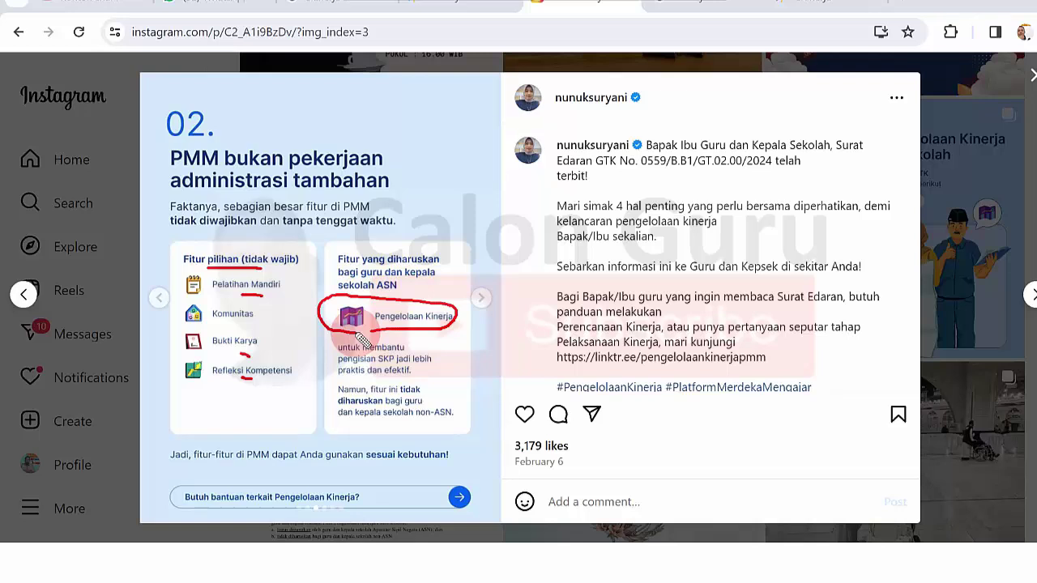